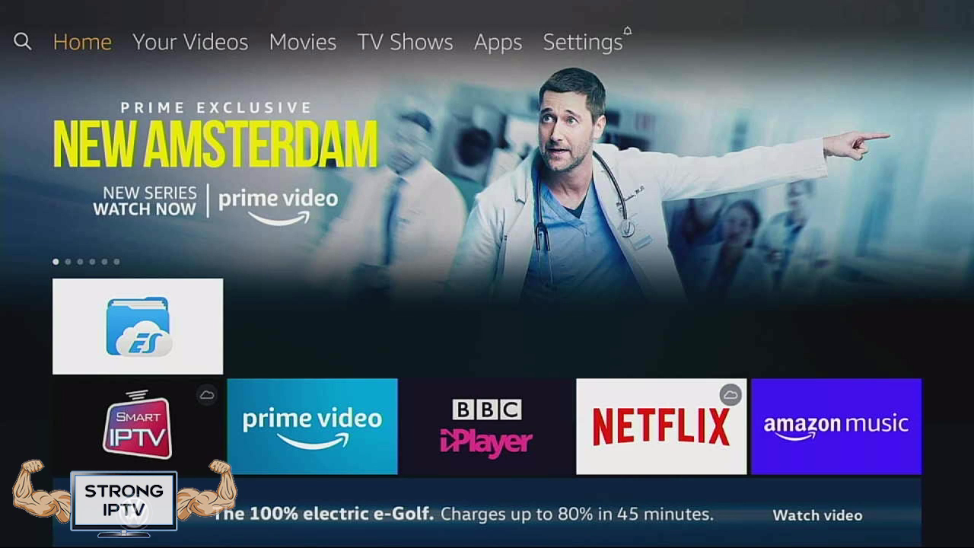
- Go to Settings and open the My Fire TV category
key(Right)
key(Right)
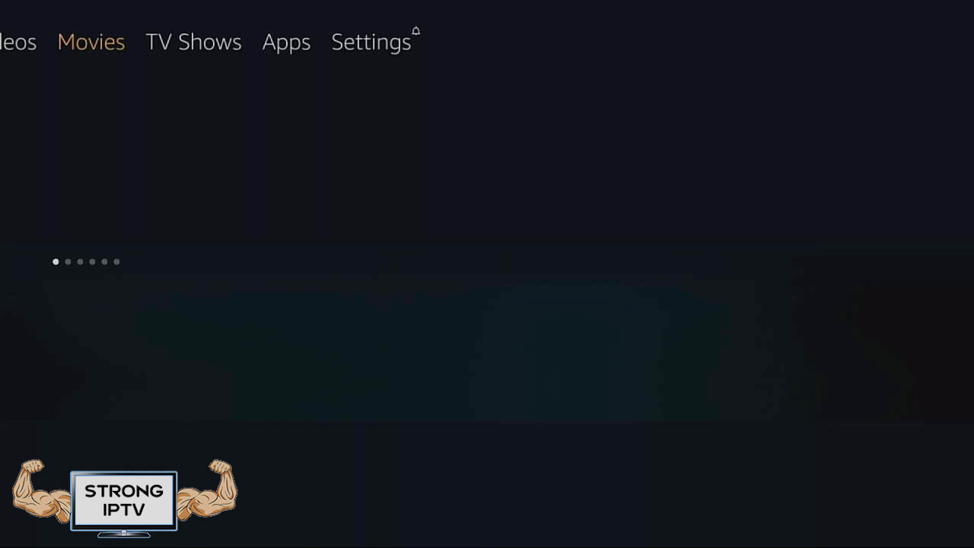
key(Right)
key(Right)
key(Right)
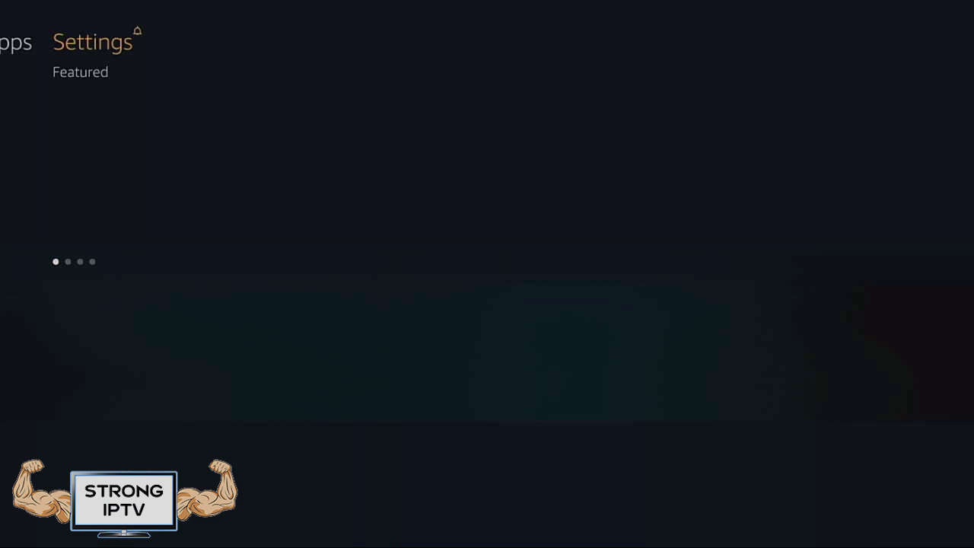
key(Down)
key(Right)
key(Right)
key(Right)
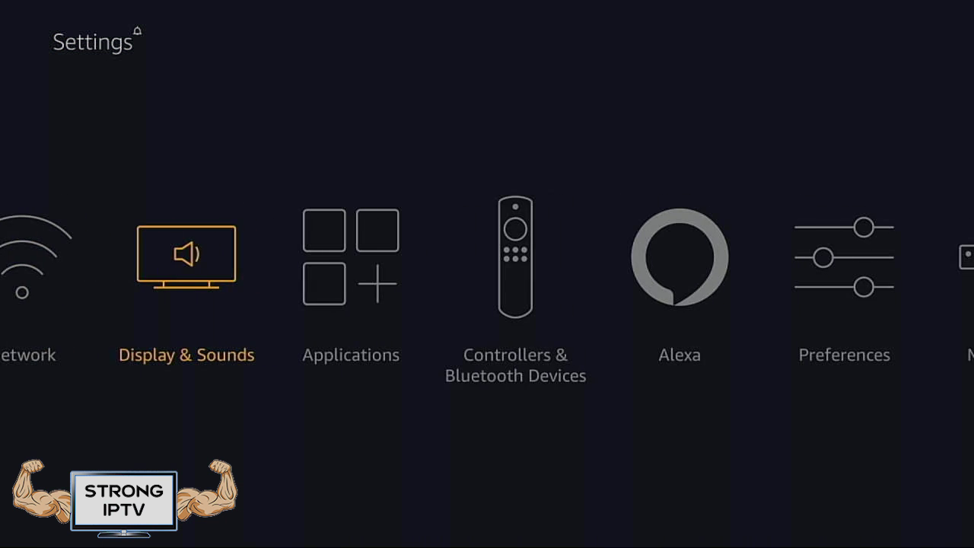
key(Right)
key(Right)
key(Right)
key(Right)
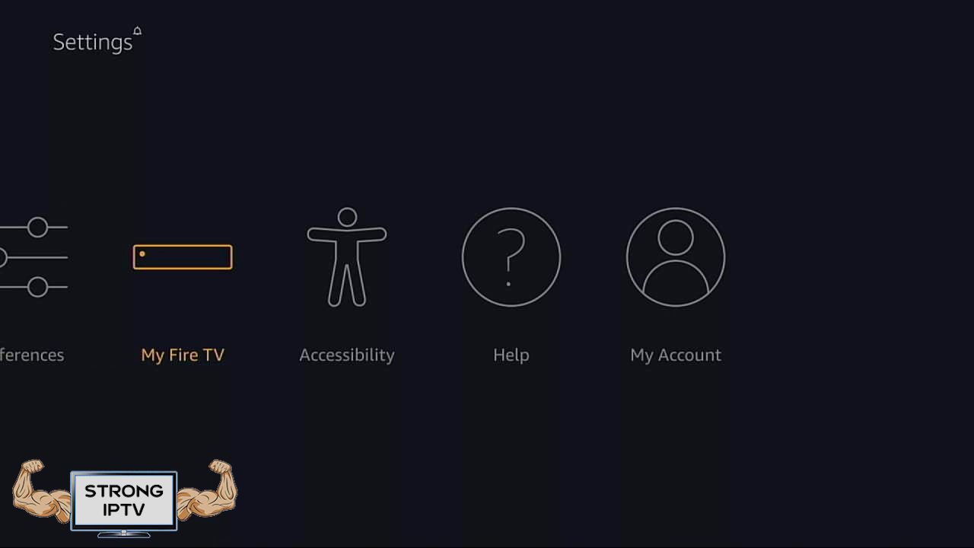
key(Return)
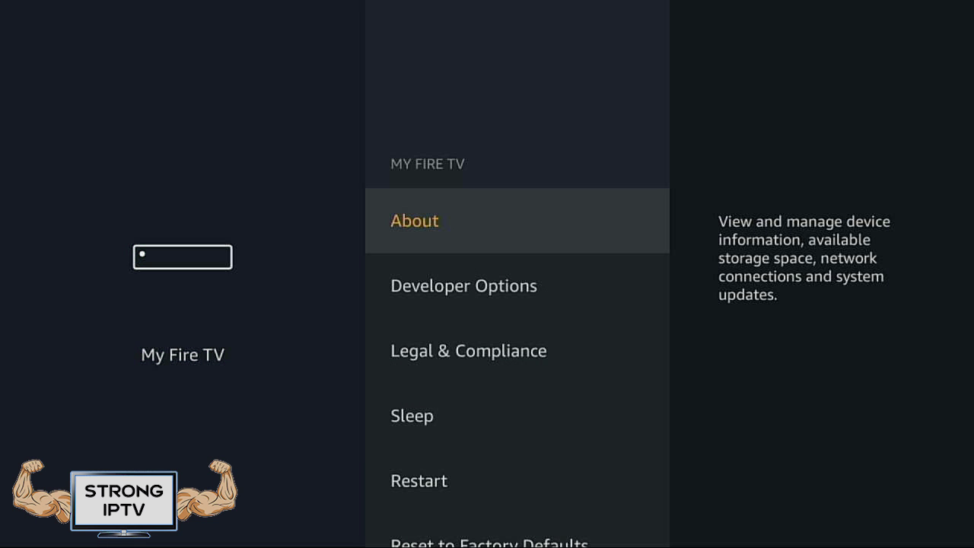
- Turn on Apps from Unknown Sources in Developer Options, then back out to the main Settings categories
key(Down)
key(Return)
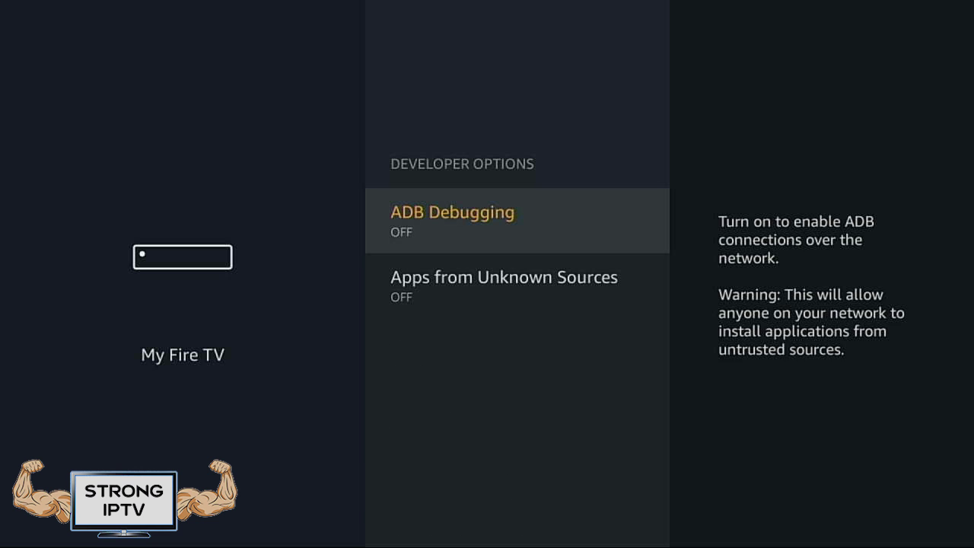
key(Down)
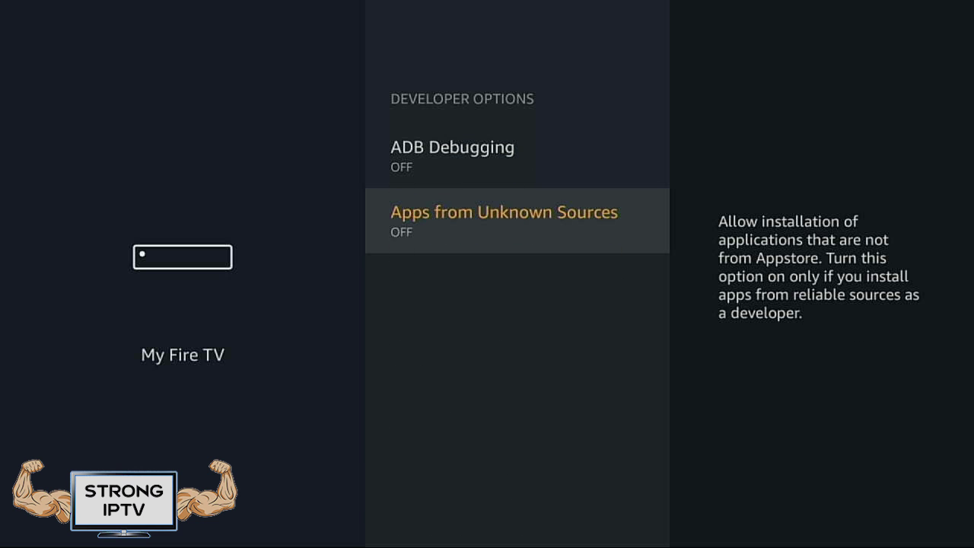
key(Return)
key(Return)
key(Escape)
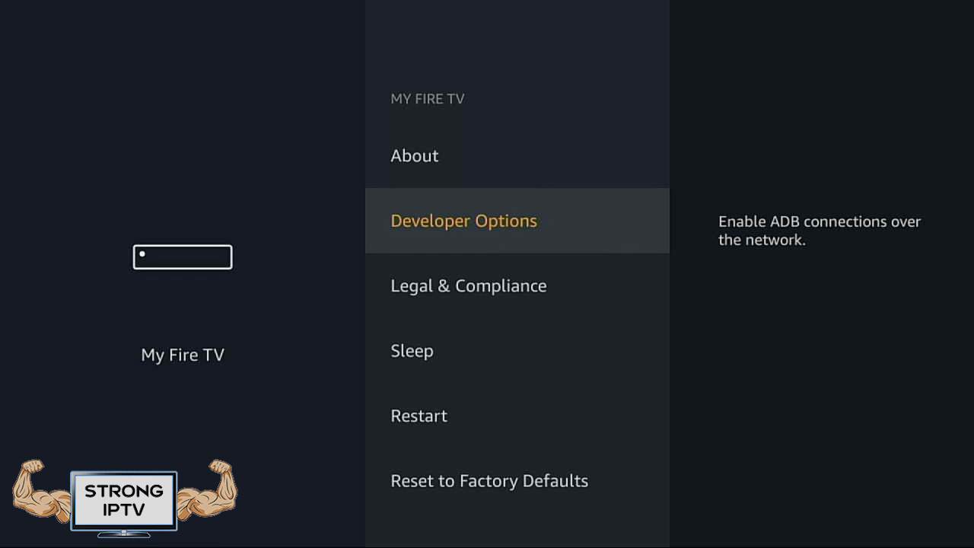
key(Escape)
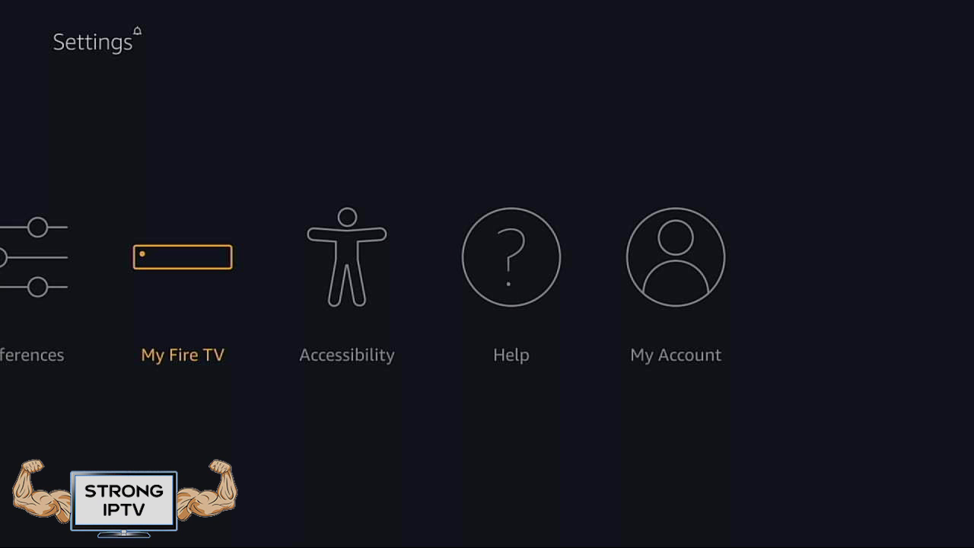
- Return along the top menu to Search and bring up its on-screen keyboard
key(Left)
key(Left)
key(Left)
key(Left)
key(Left)
key(Left)
key(Left)
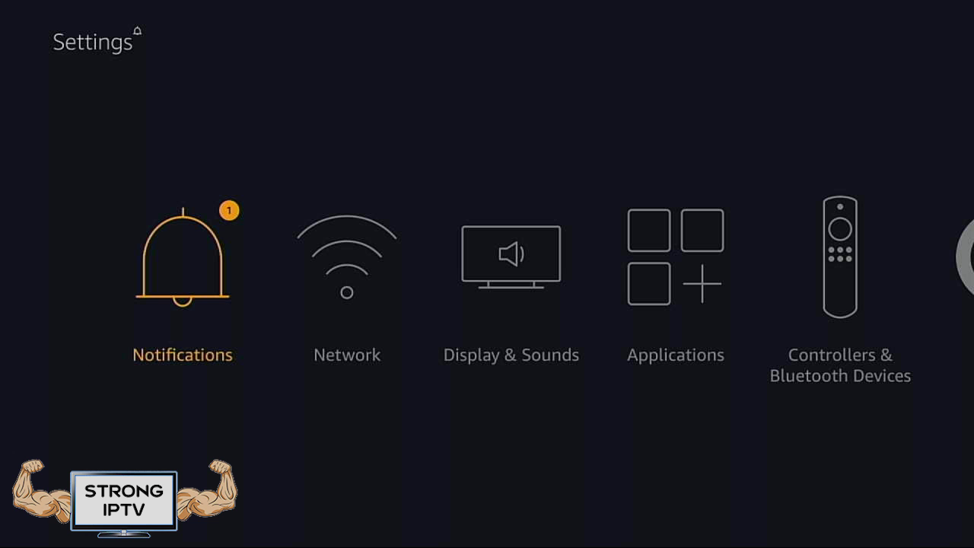
key(Up)
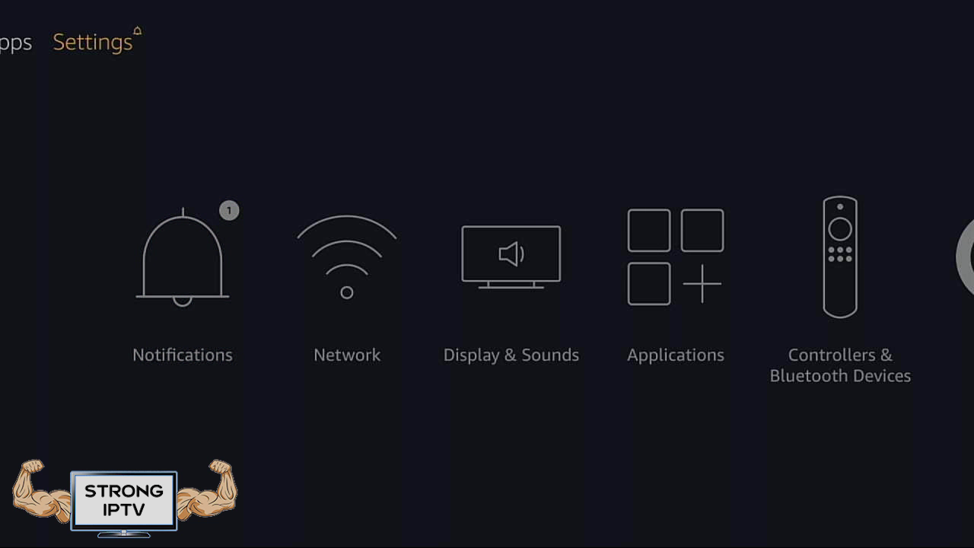
key(Left)
key(Left)
key(Left)
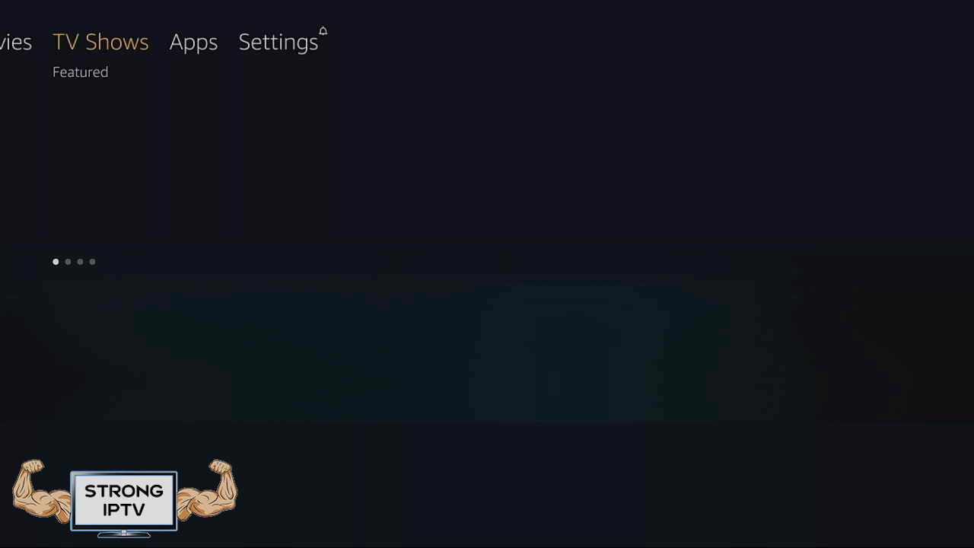
key(Left)
key(Left)
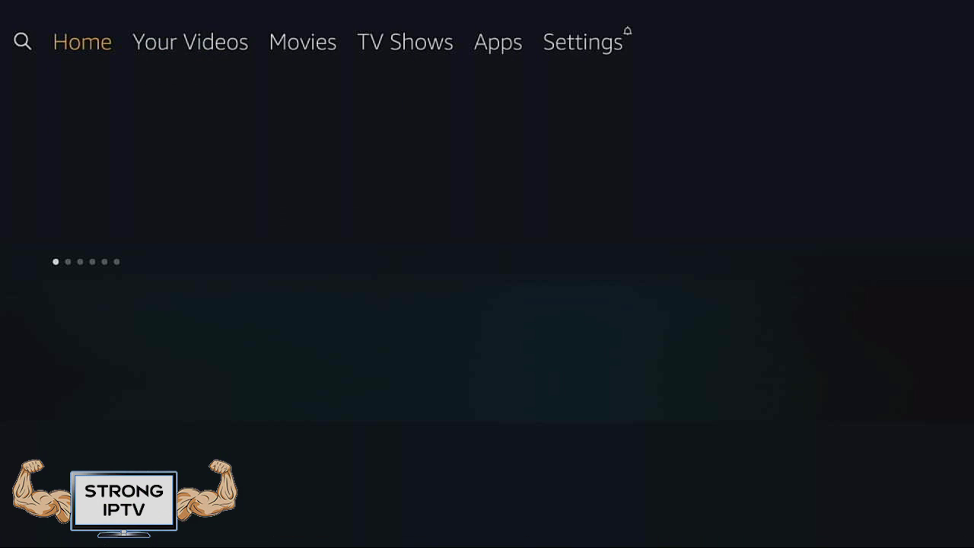
key(Left)
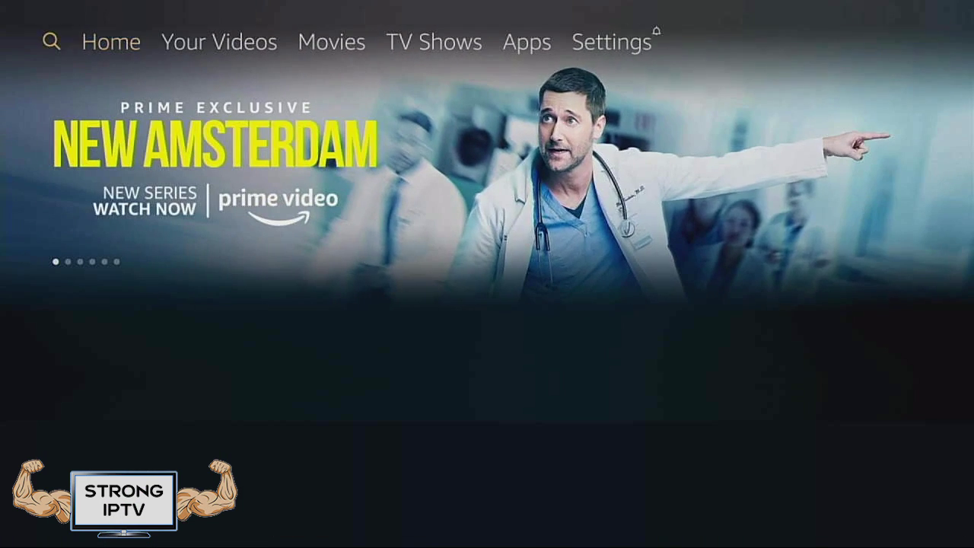
key(Down)
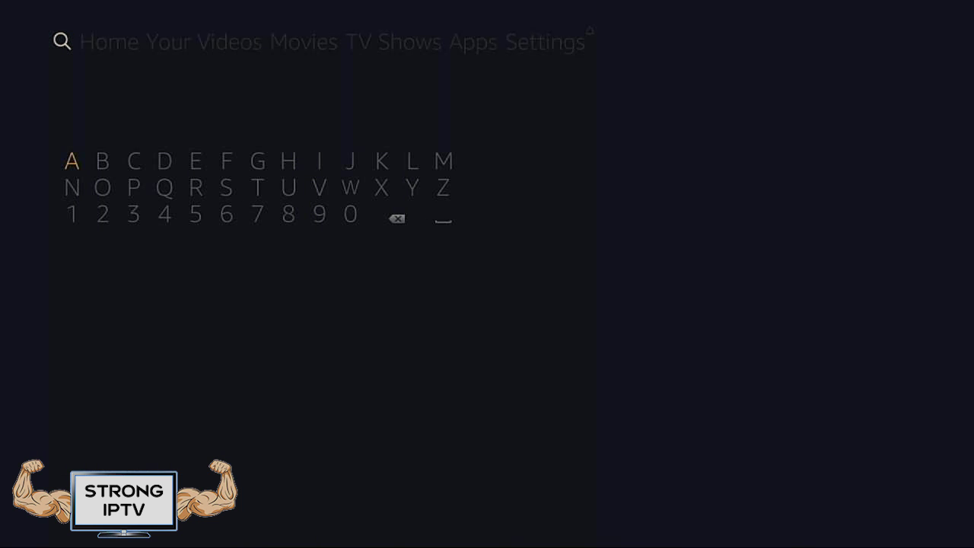
- Spell the query 'Dow' and move down onto the Downloader suggestion
key(Right)
key(Right)
key(Right)
key(Return)
key(Down)
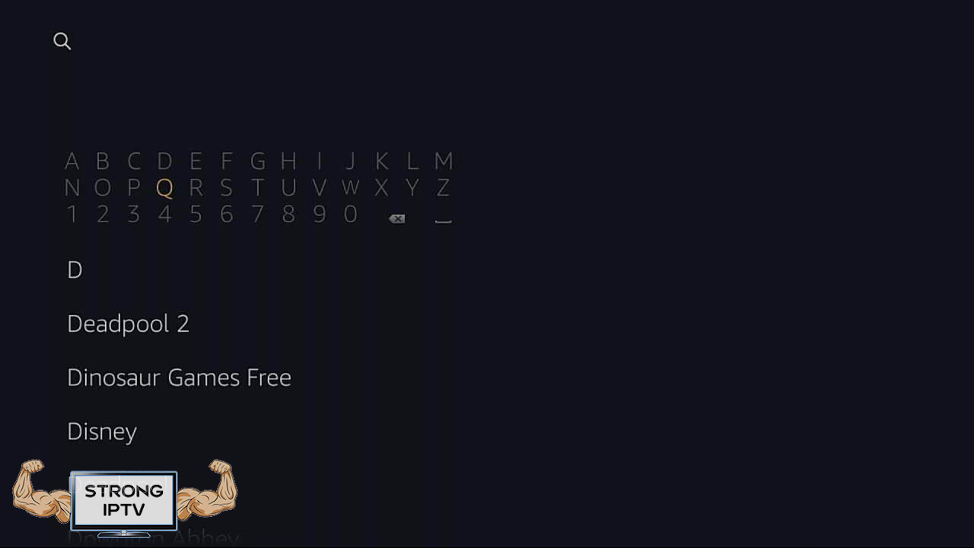
key(Left)
key(Left)
key(Return)
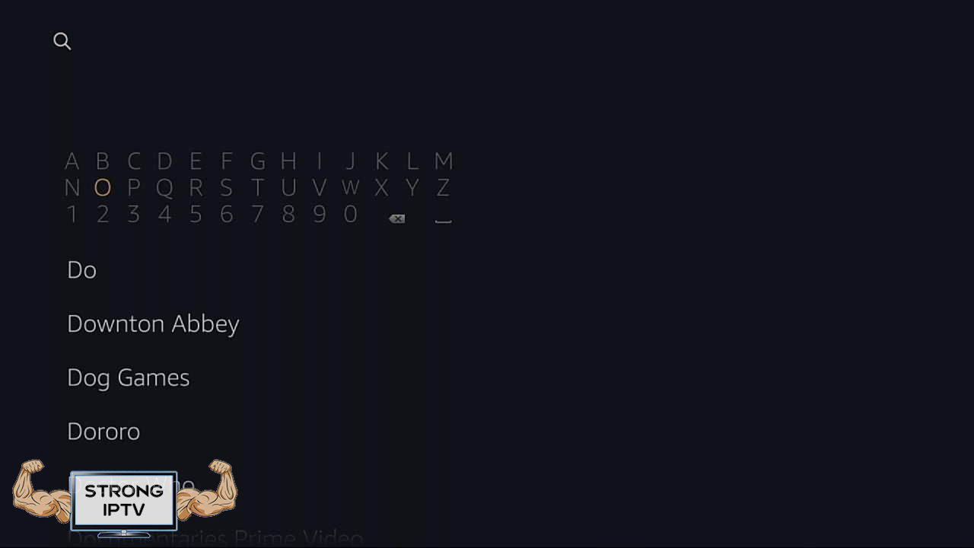
key(Right)
key(Right)
key(Right)
key(Right)
key(Right)
key(Right)
key(Right)
key(Right)
key(Return)
key(Left)
key(Left)
key(Left)
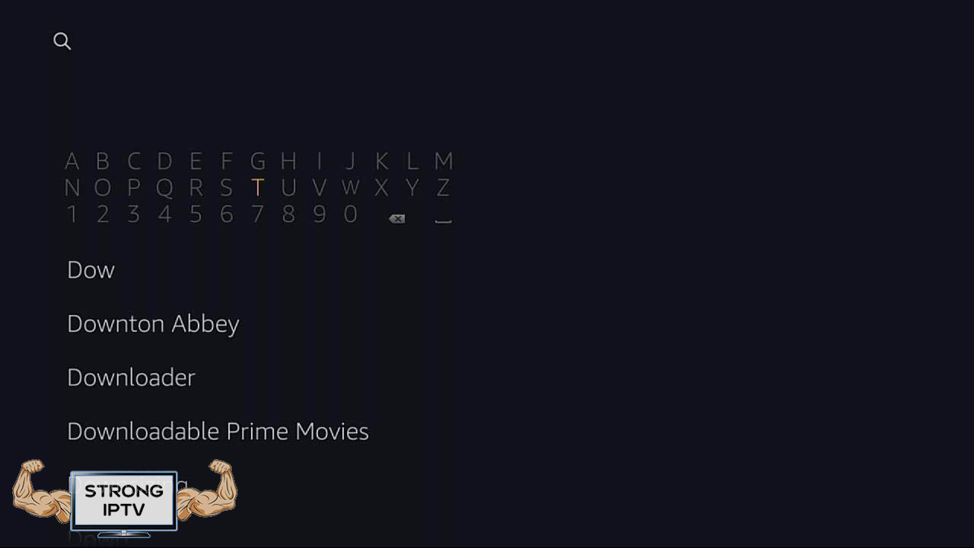
key(Up)
key(Down)
key(Down)
key(Down)
key(Down)
key(Down)
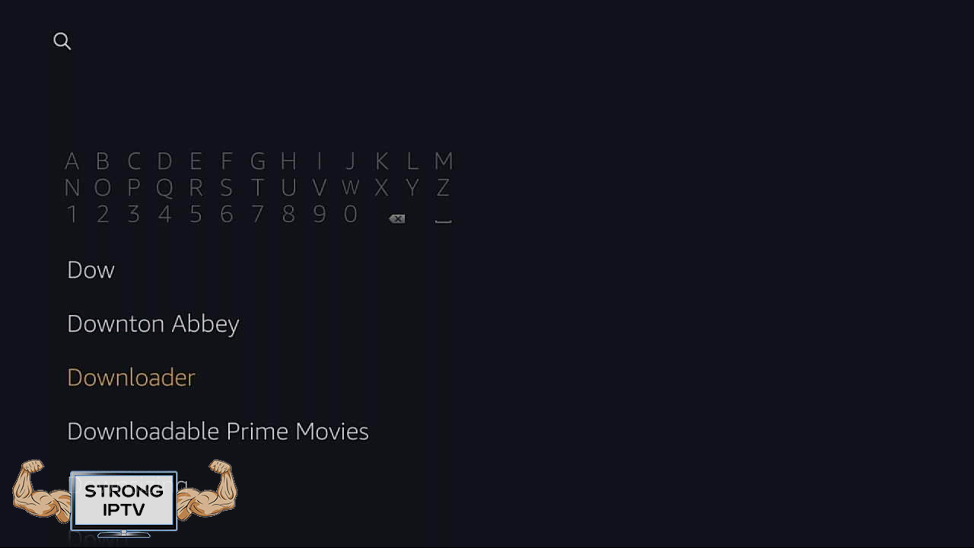
- Pick the Downloader suggestion, open its details page and download the app
key(Return)
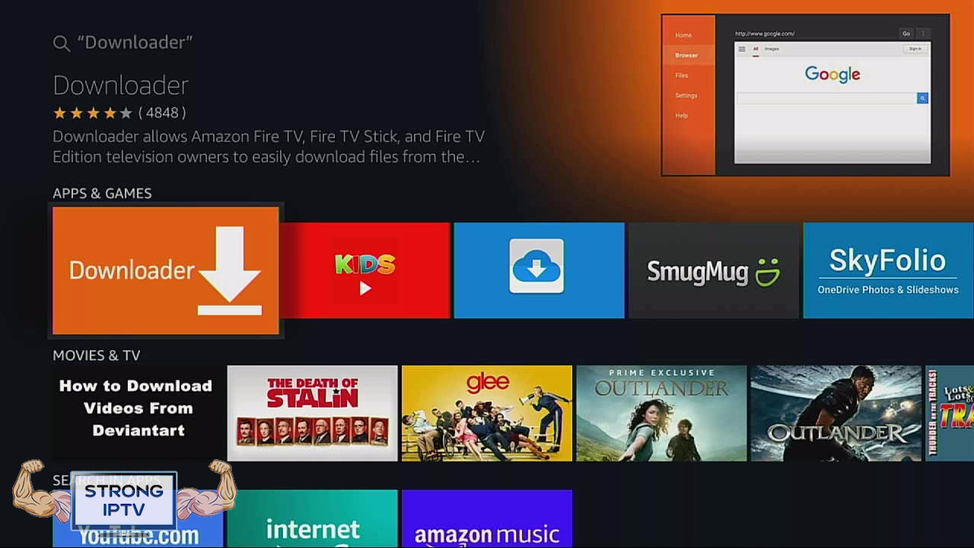
key(Return)
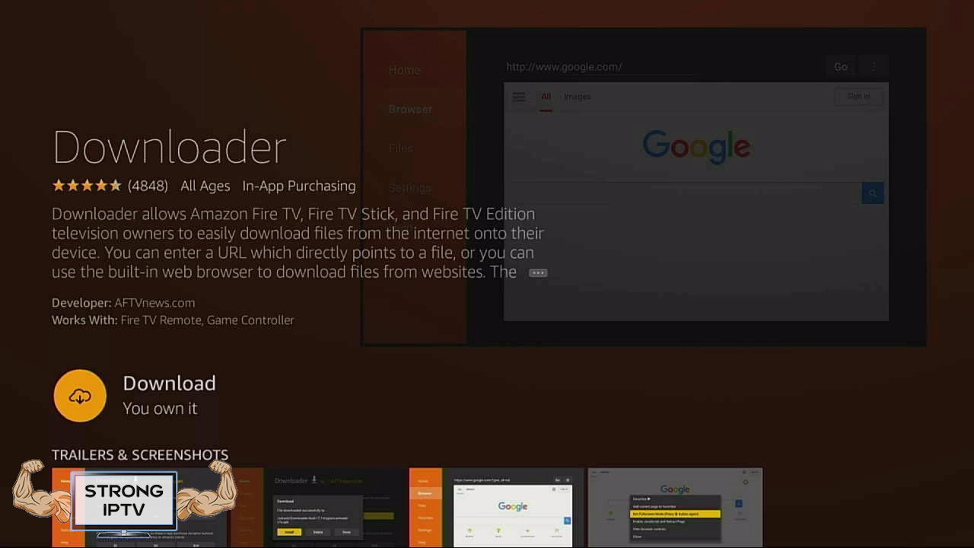
key(Return)
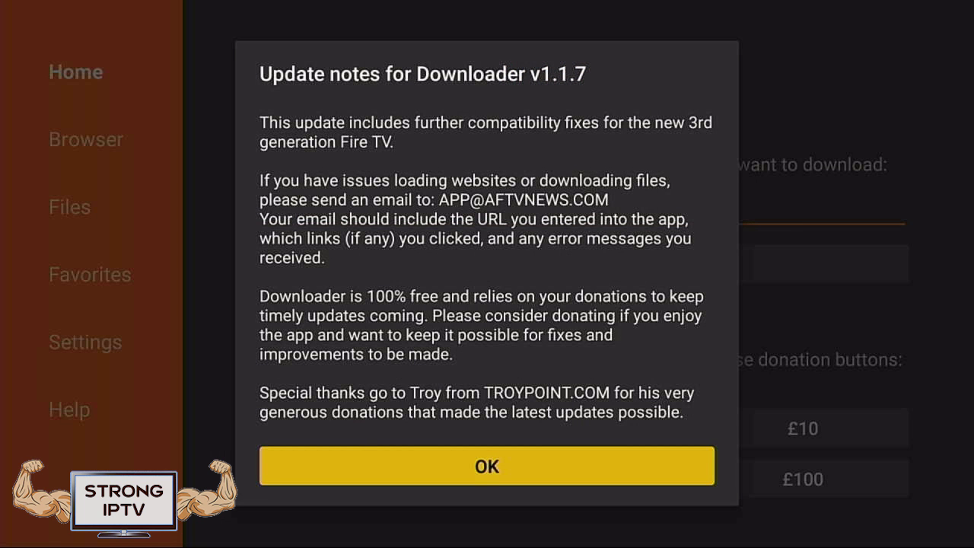
key(Return)
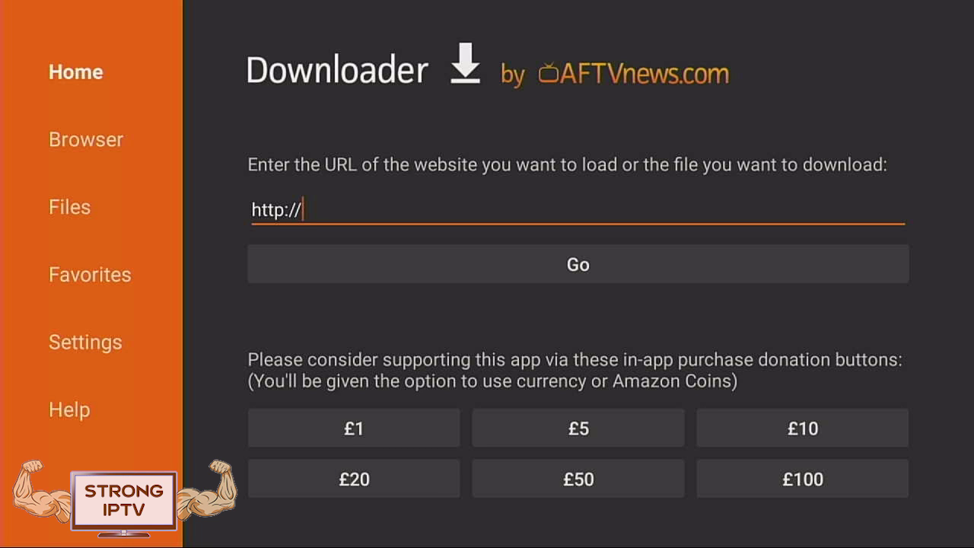
key(Return)
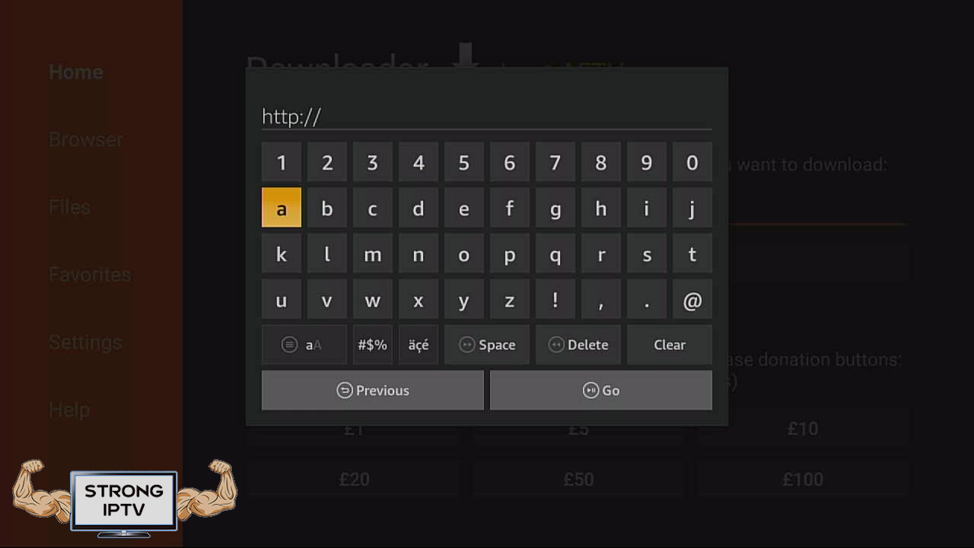
key(Right)
key(Right)
key(Right)
key(Right)
key(Right)
key(Right)
key(Right)
key(Right)
key(Right)
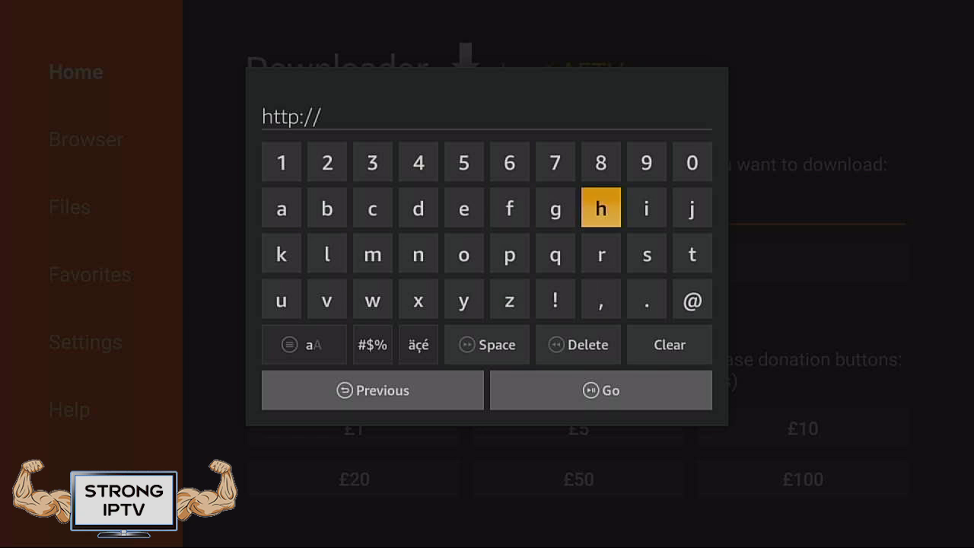
key(Down)
key(Return)
key(Left)
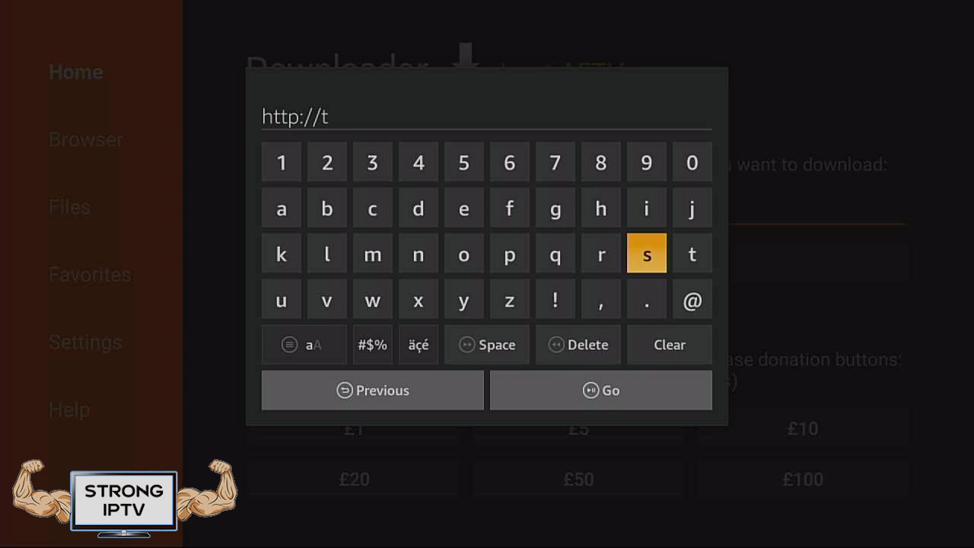
key(Up)
key(Return)
key(Down)
key(Left)
key(Left)
key(Left)
key(Left)
key(Left)
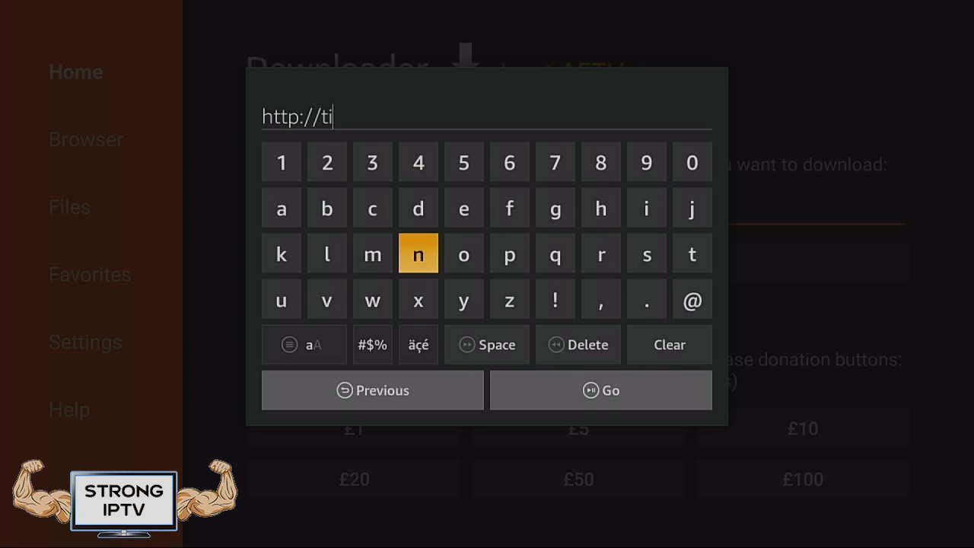
key(Return)
key(Down)
key(Right)
key(Return)
key(Left)
key(Left)
key(Left)
key(Left)
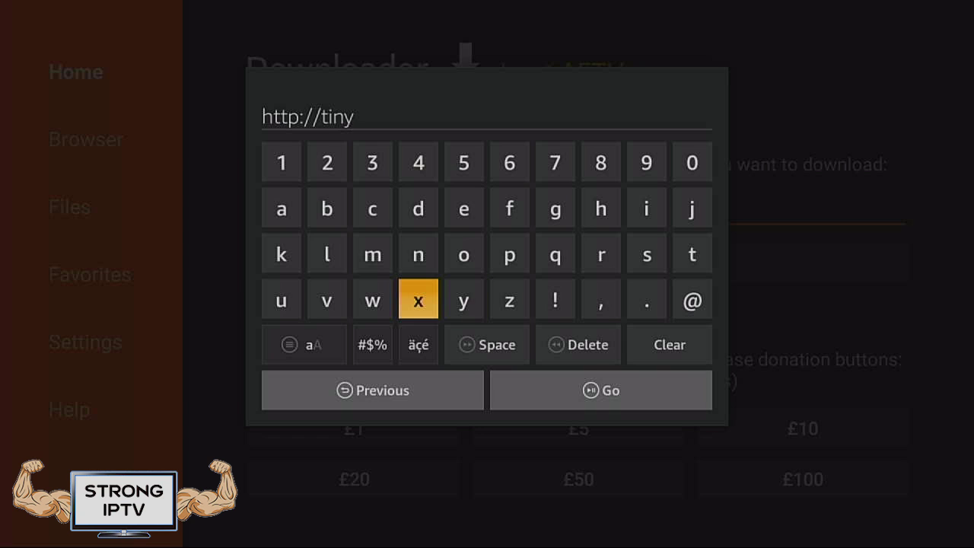
key(Return)
key(Up)
key(Right)
key(Right)
key(Right)
key(Right)
key(Right)
key(Right)
key(Right)
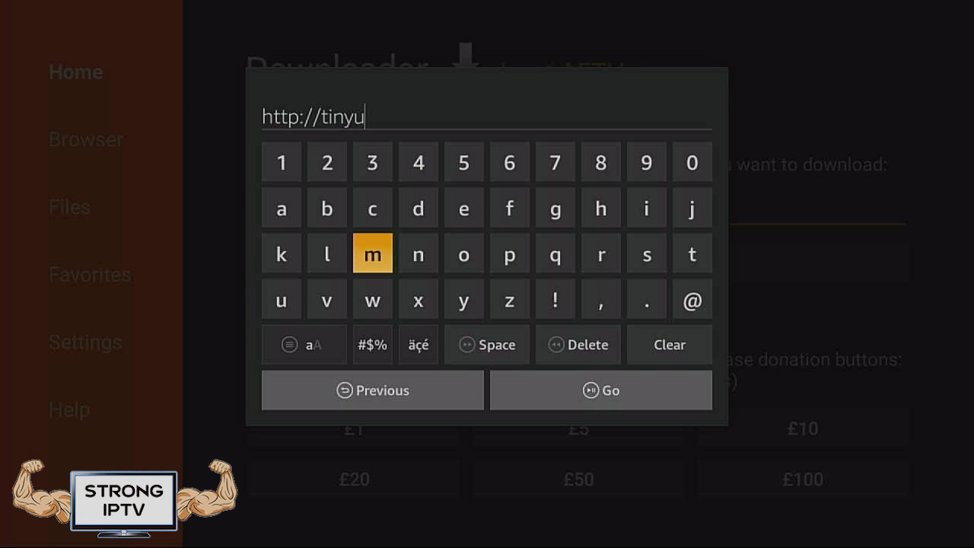
key(Return)
key(Left)
key(Left)
key(Left)
key(Left)
key(Left)
key(Left)
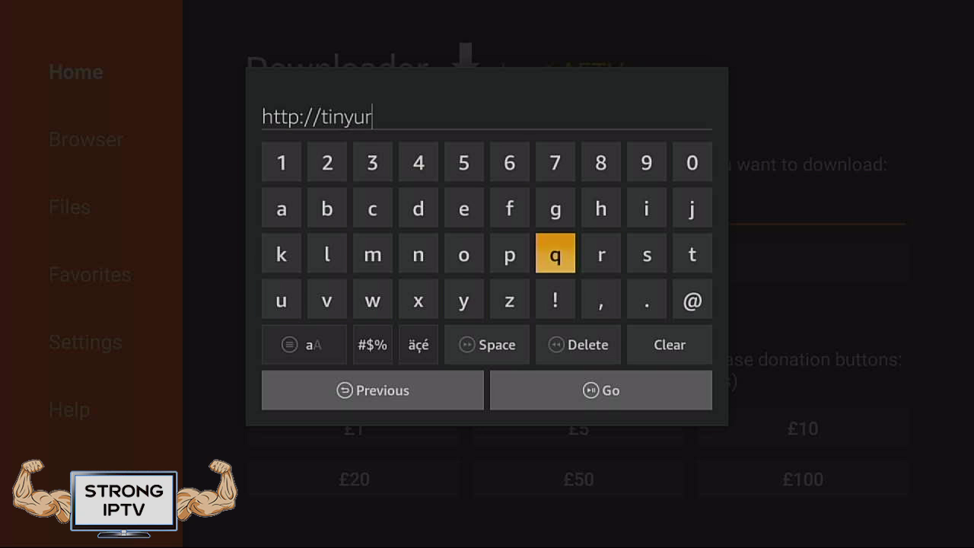
key(Return)
key(Down)
key(Right)
key(Right)
key(Right)
key(Right)
key(Right)
key(Right)
key(Right)
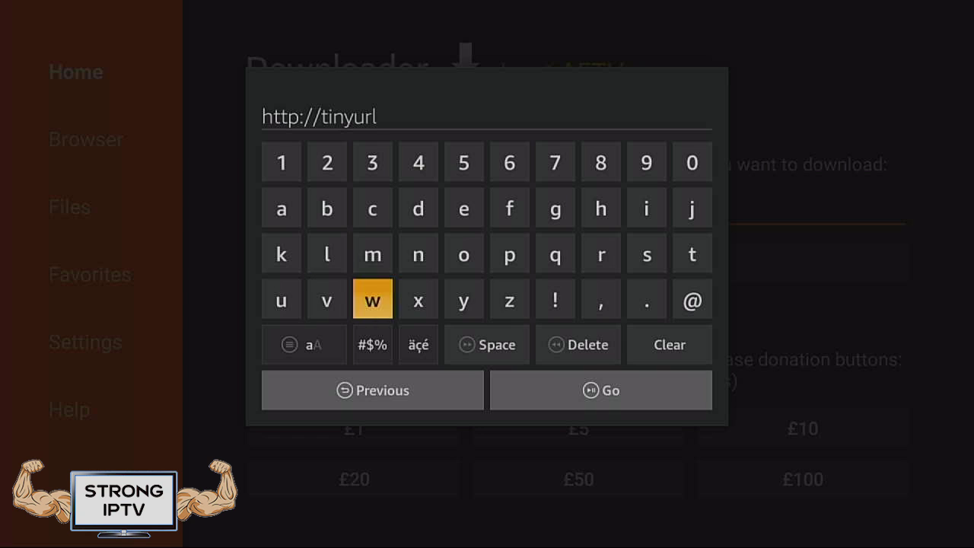
key(Return)
key(Left)
key(Left)
key(Left)
key(Left)
key(Left)
key(Left)
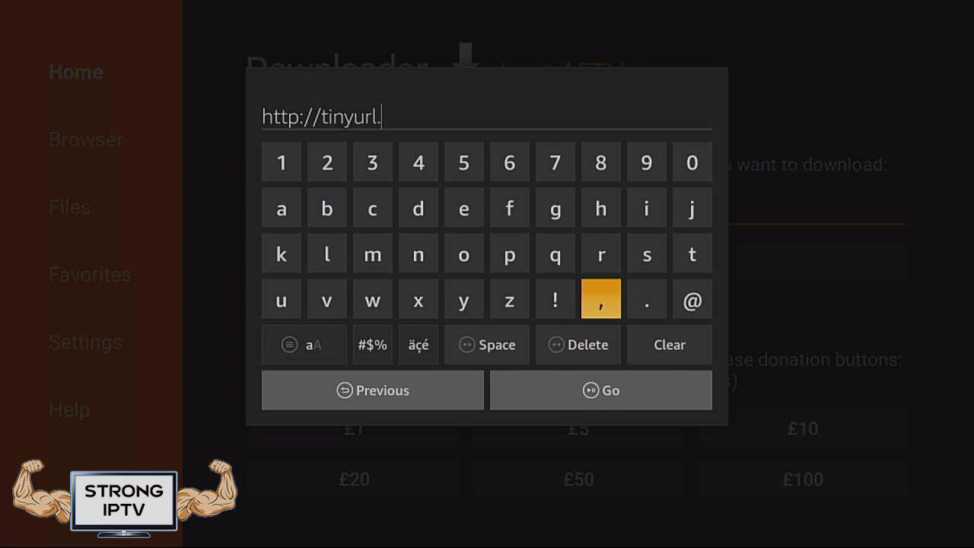
key(Up)
key(Up)
key(Return)
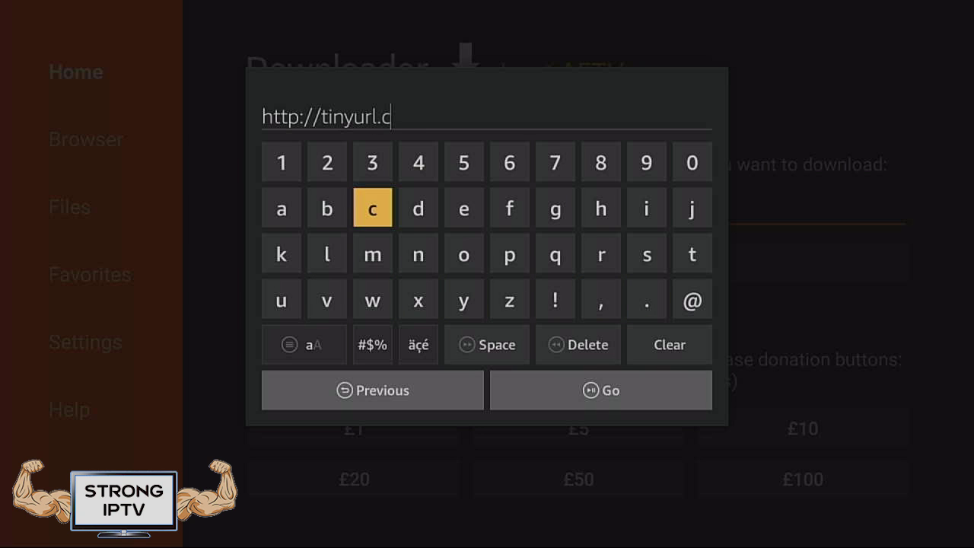
key(Right)
key(Down)
key(Right)
key(Return)
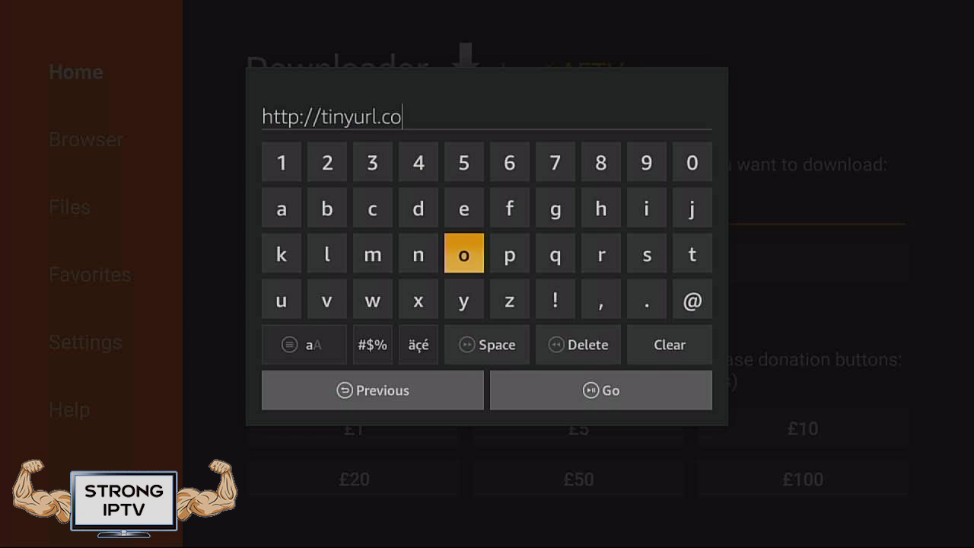
key(Left)
key(Left)
key(Return)
key(Down)
key(Down)
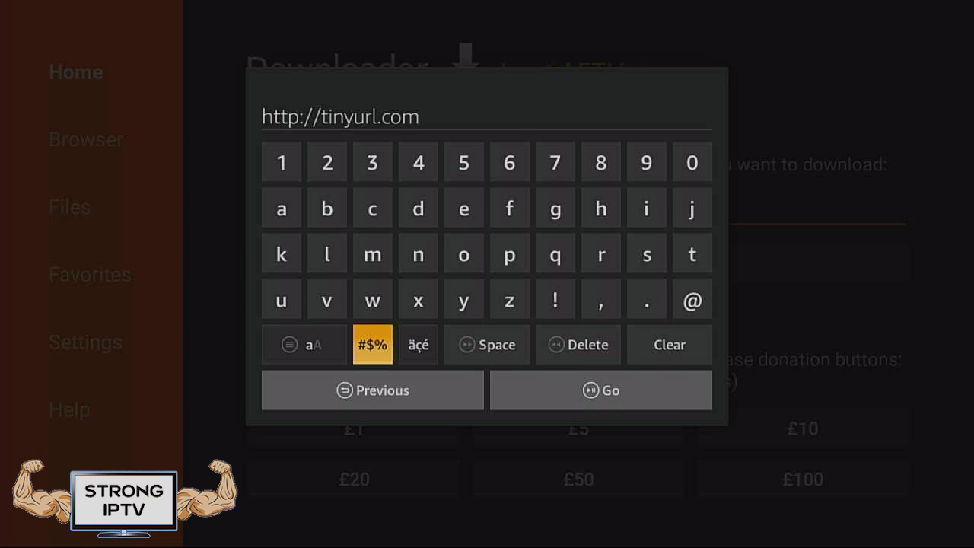
key(Return)
key(Up)
key(Up)
key(Right)
key(Return)
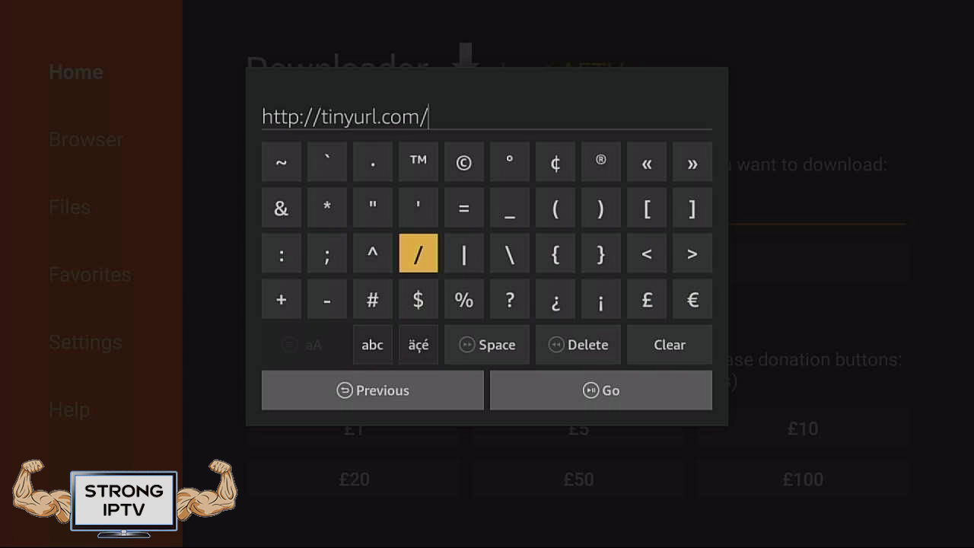
key(Left)
key(Left)
key(Down)
key(Right)
key(Down)
key(Return)
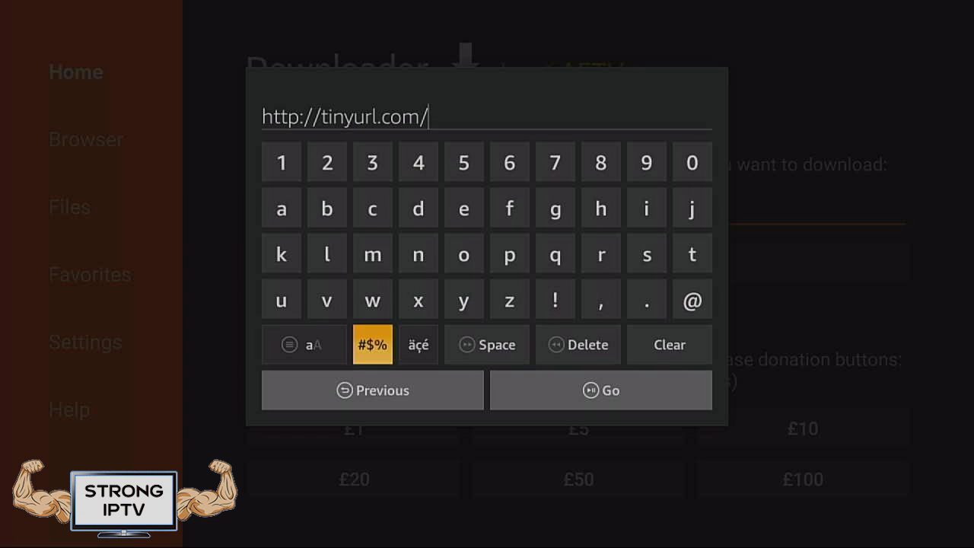
key(Up)
key(Up)
key(Right)
key(Right)
key(Right)
key(Right)
key(Right)
key(Right)
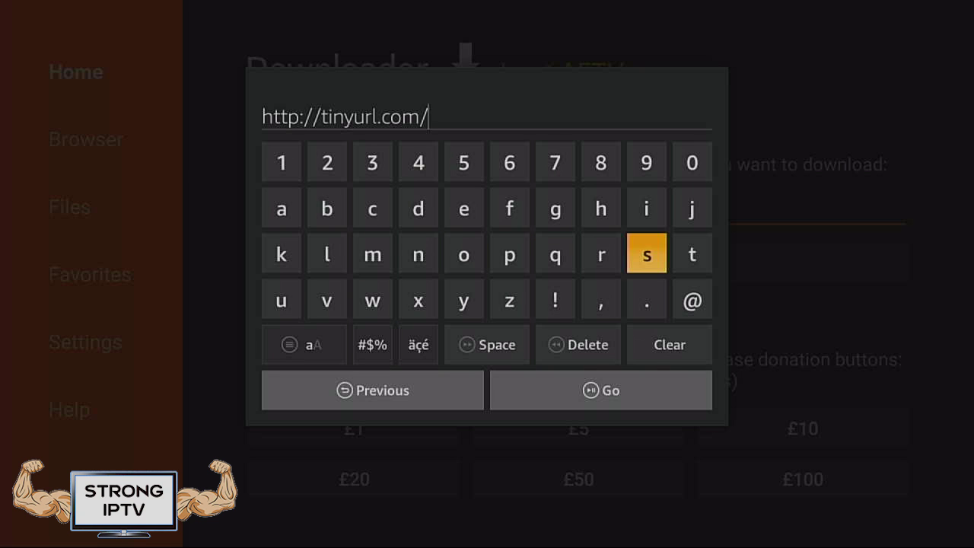
- Add 'sippy' after the slash, deleting a mistyped t along the way
key(Return)
key(Up)
key(Return)
key(Down)
key(Left)
key(Left)
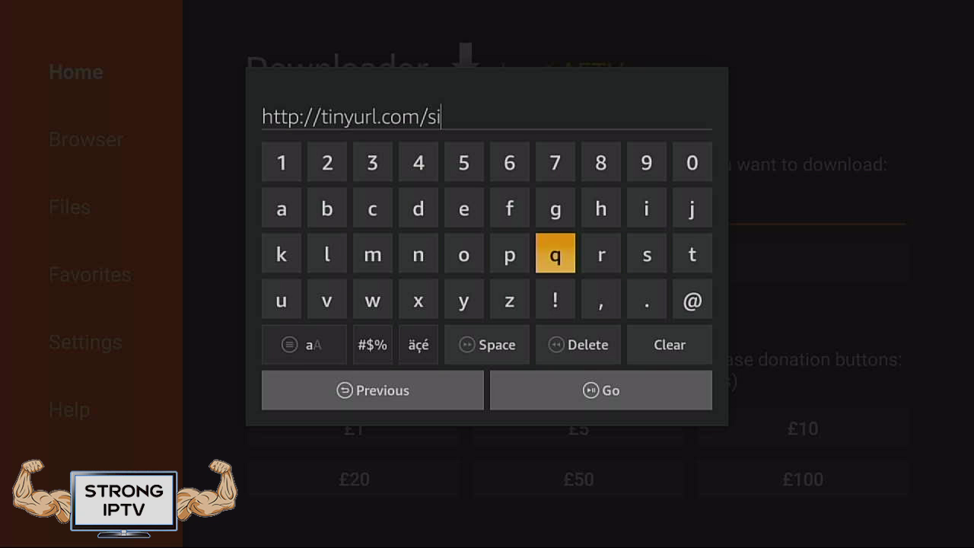
key(Left)
key(Return)
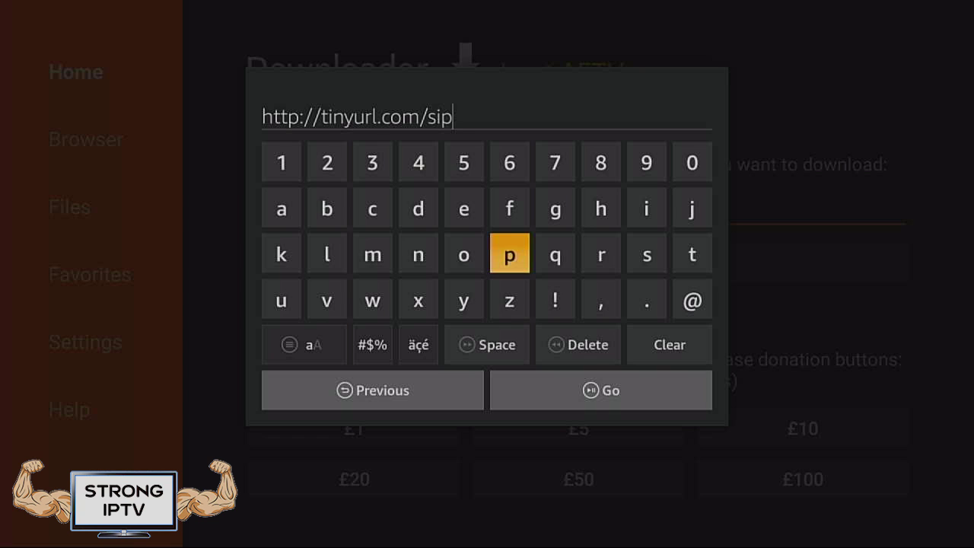
key(Right)
key(Right)
key(Right)
key(Right)
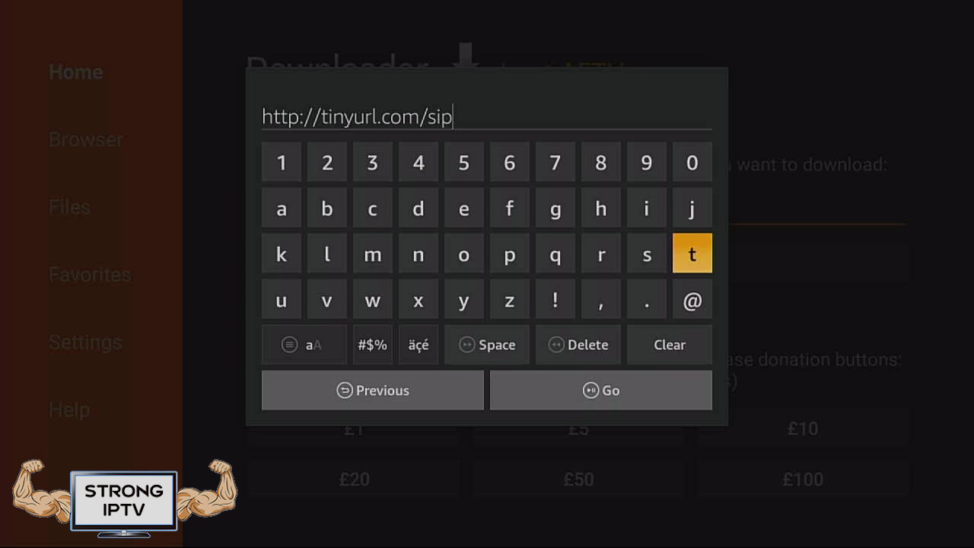
key(Return)
key(Left)
key(Left)
key(Left)
key(Left)
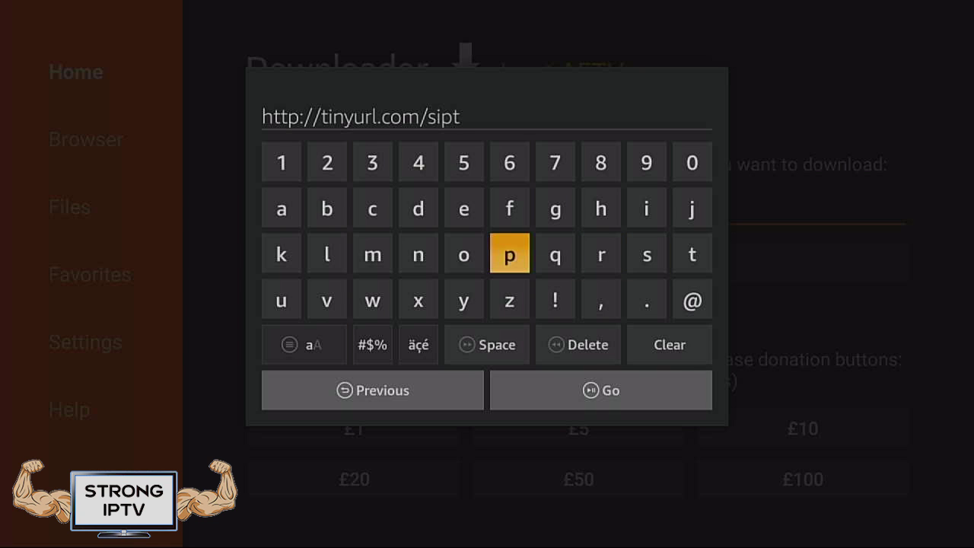
key(Right)
key(Right)
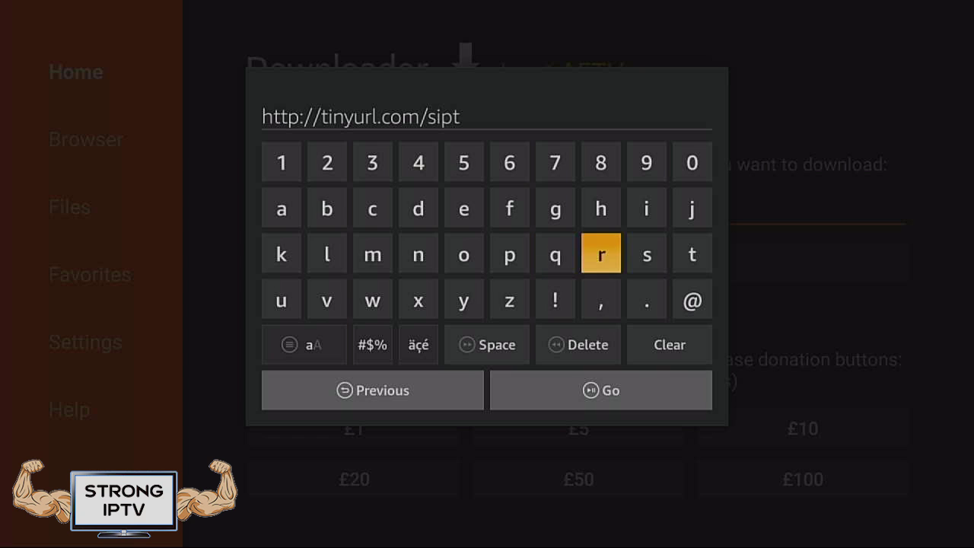
key(Down)
key(Down)
key(Return)
key(Up)
key(Up)
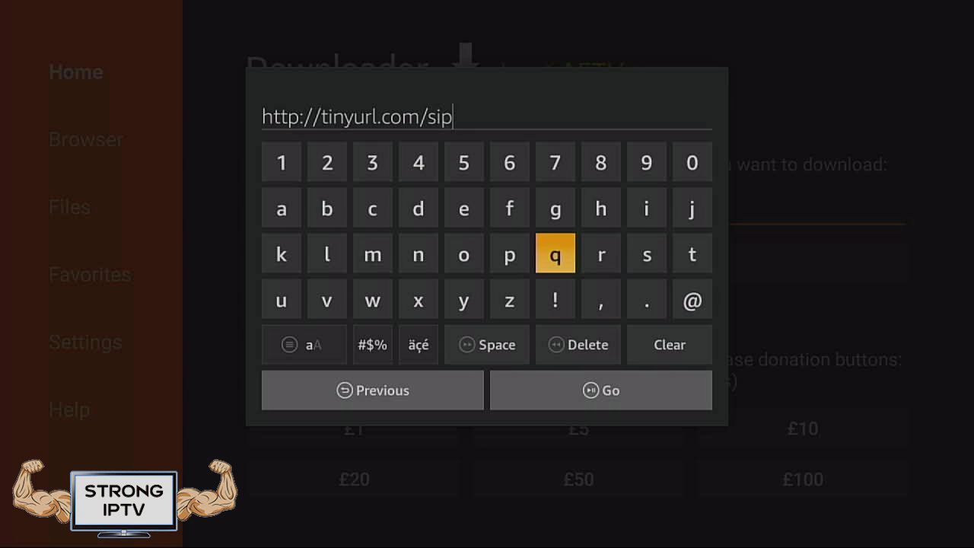
key(Left)
key(Return)
key(Down)
key(Left)
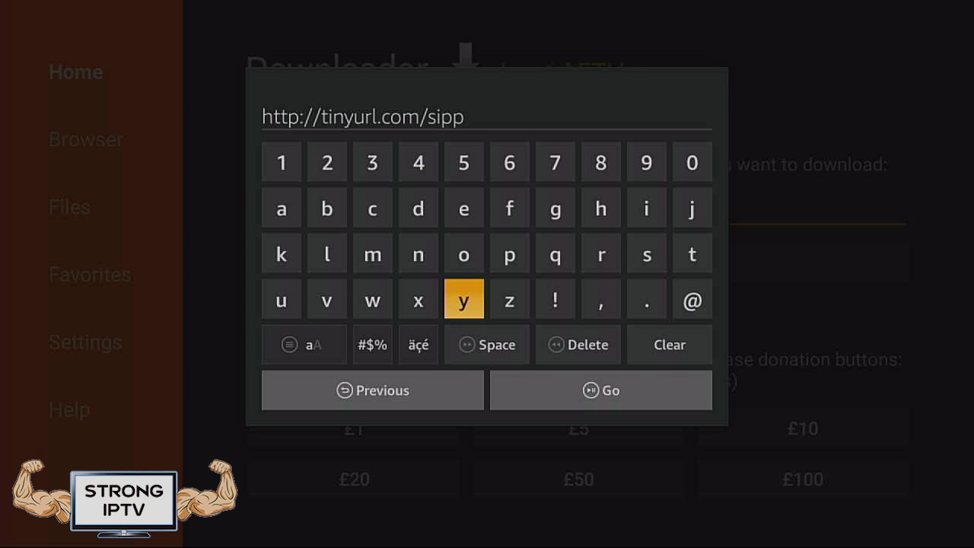
key(Return)
key(Up)
key(Up)
key(Down)
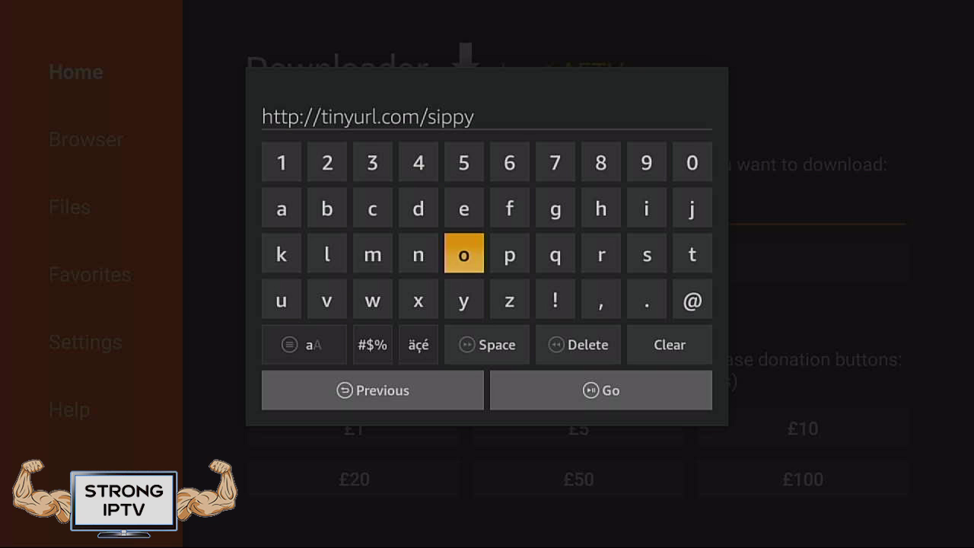
key(Right)
key(Right)
key(Right)
key(Right)
key(Right)
key(Return)
key(Left)
key(Left)
key(Left)
key(Left)
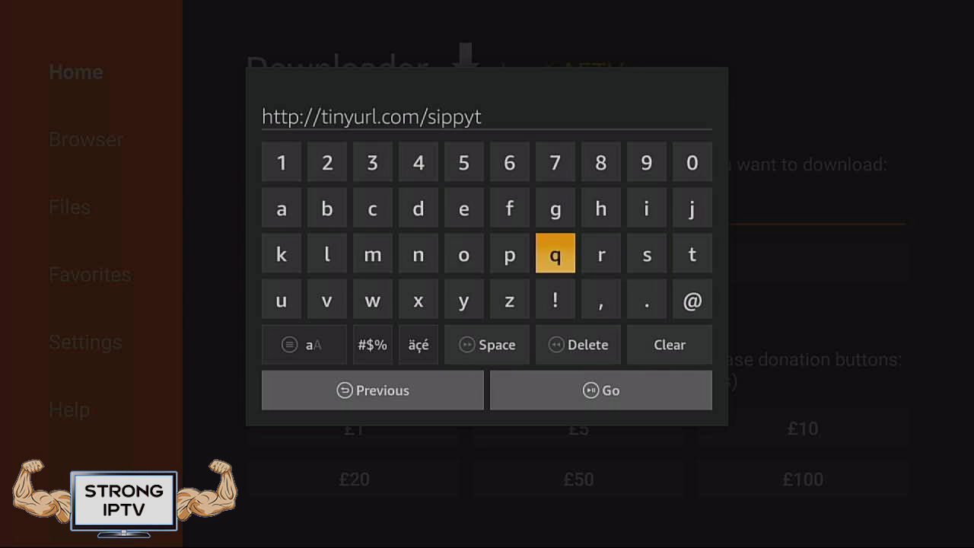
key(Left)
key(Left)
key(Left)
key(Down)
key(Return)
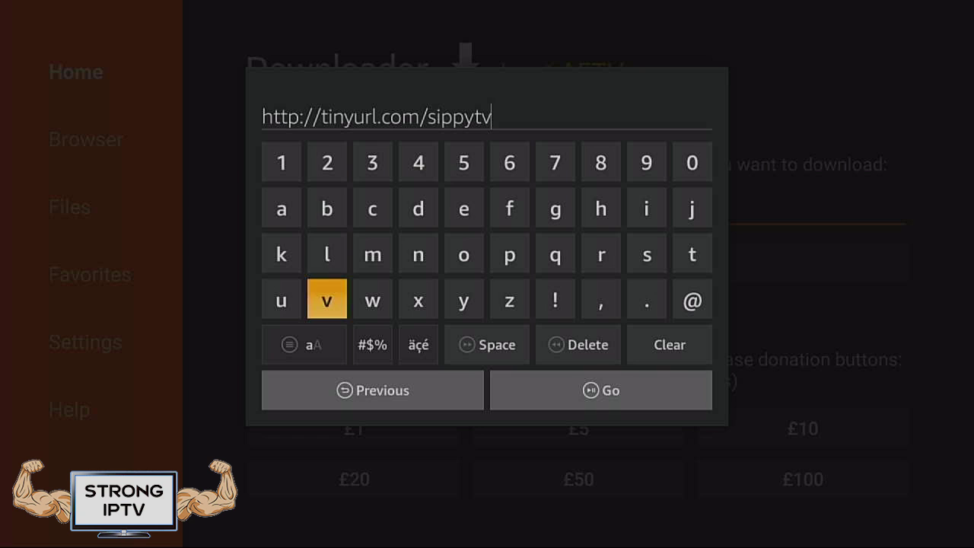
key(Up)
key(Up)
key(Up)
key(Right)
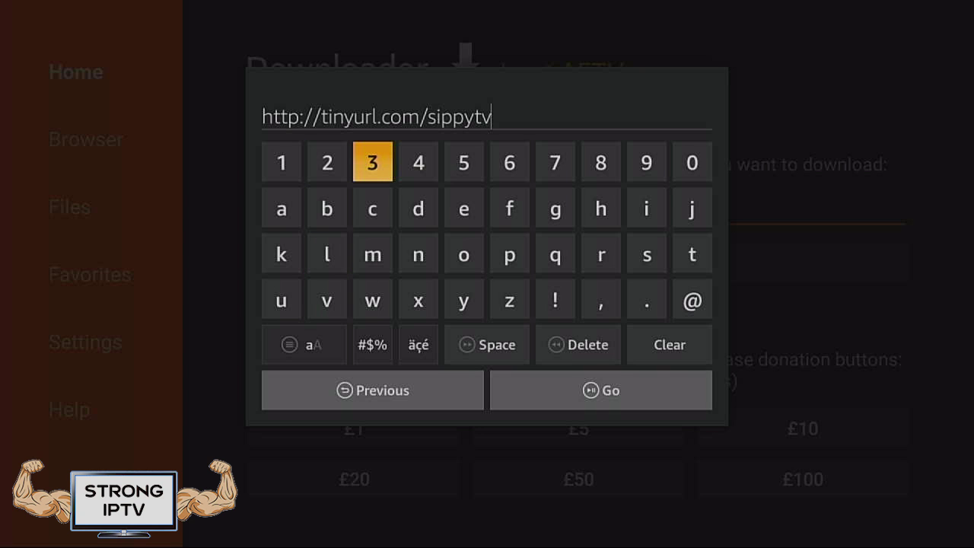
key(Return)
key(Down)
key(Down)
key(Down)
key(Down)
key(Down)
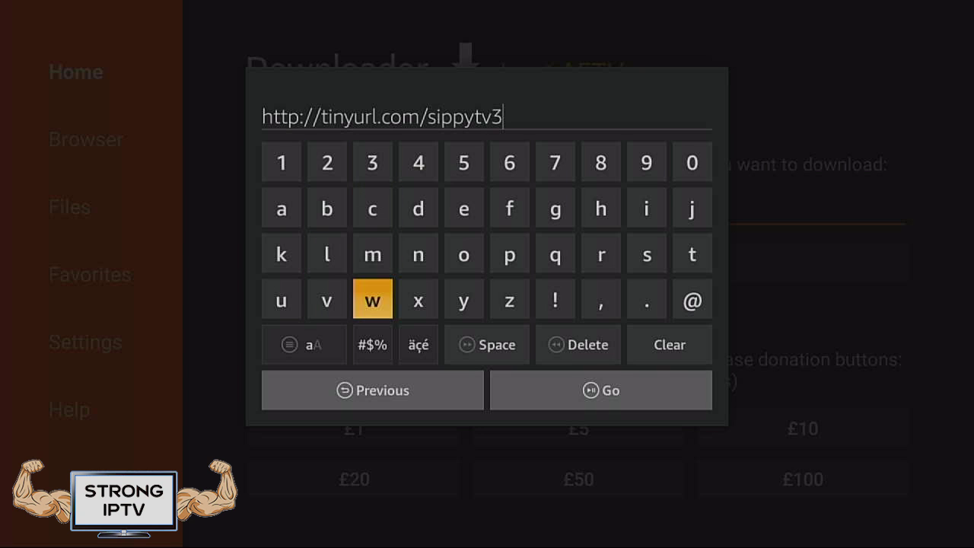
key(Right)
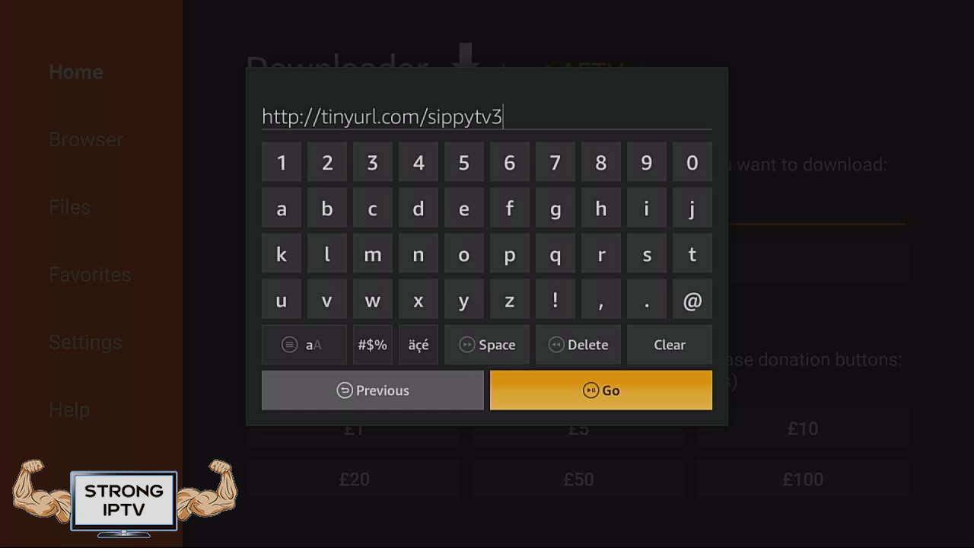
key(Return)
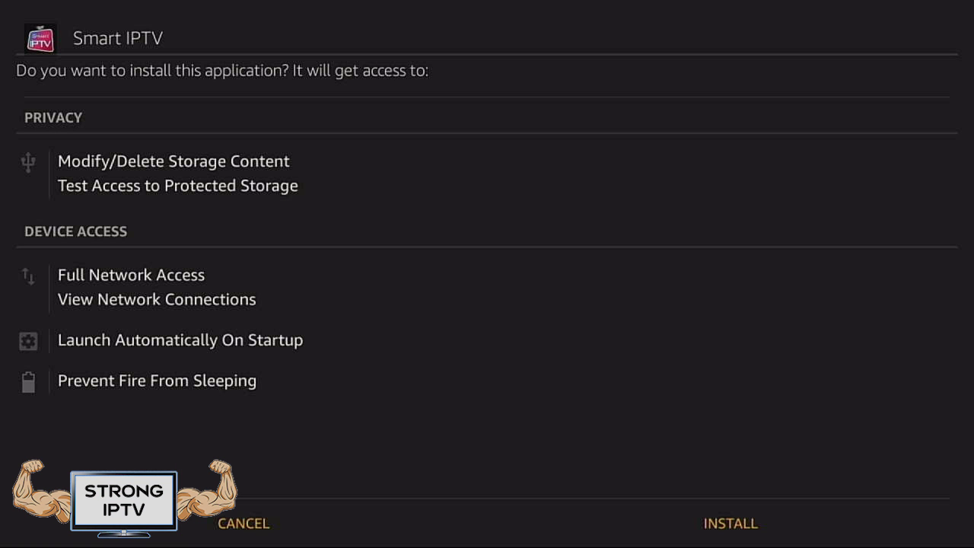
- Confirm INSTALL on the Smart IPTV permissions prompt
key(Right)
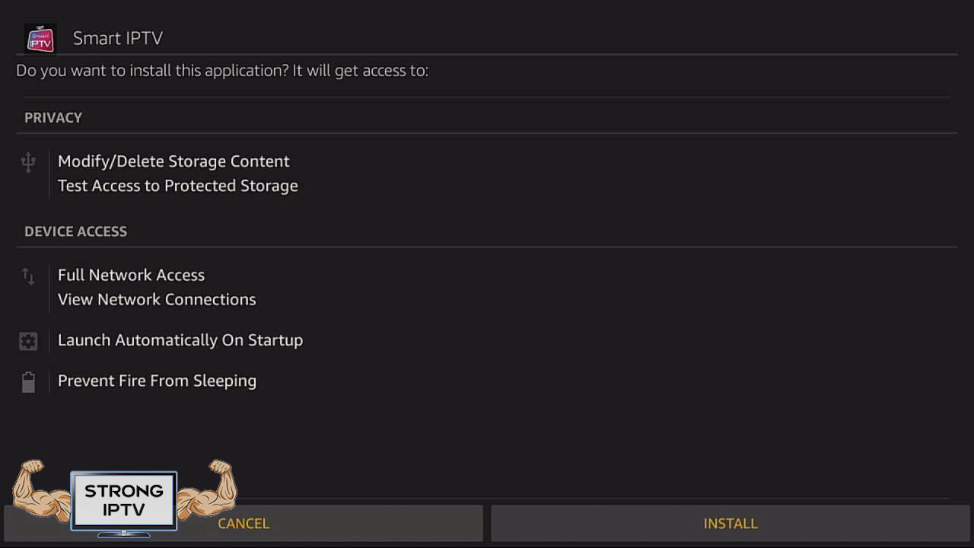
key(Return)
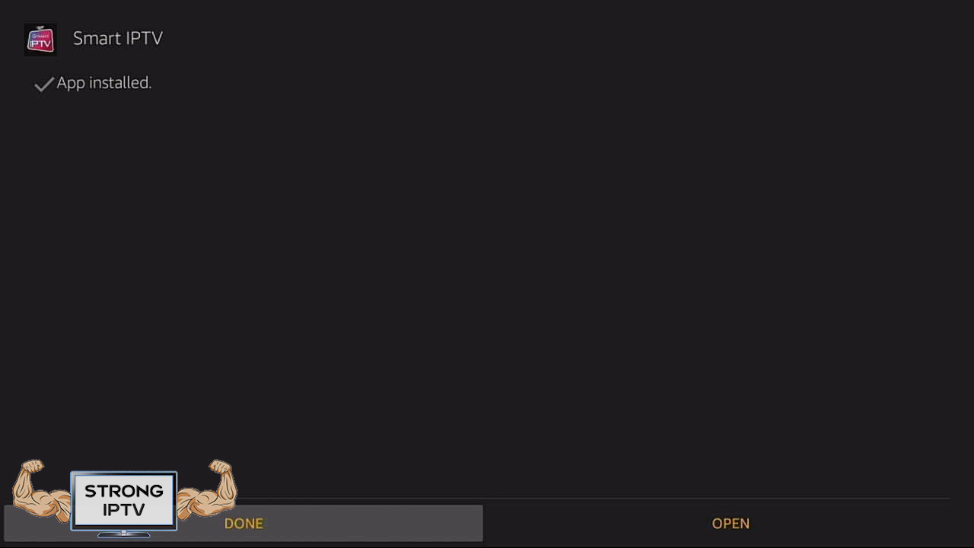
- Choose OPEN on the App installed screen to launch Smart IPTV
key(Right)
key(Return)
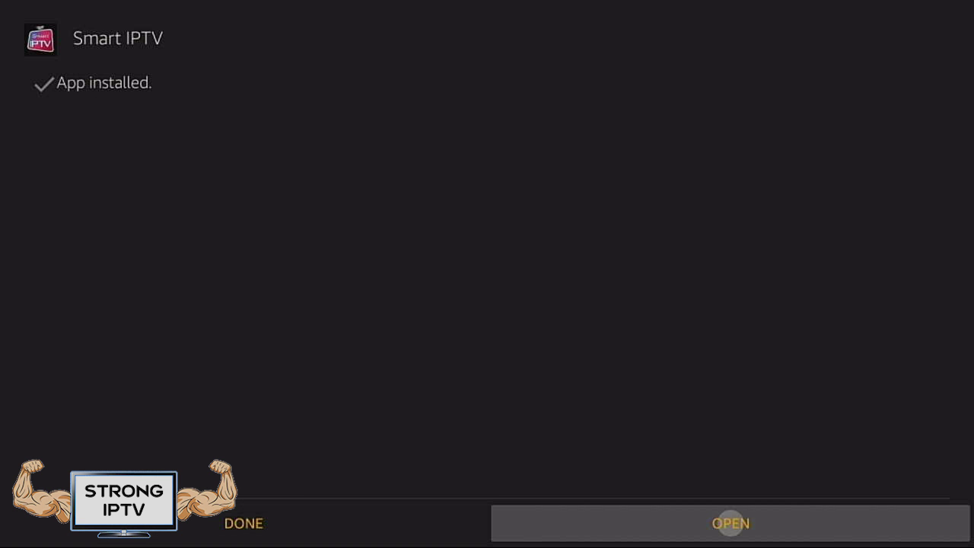